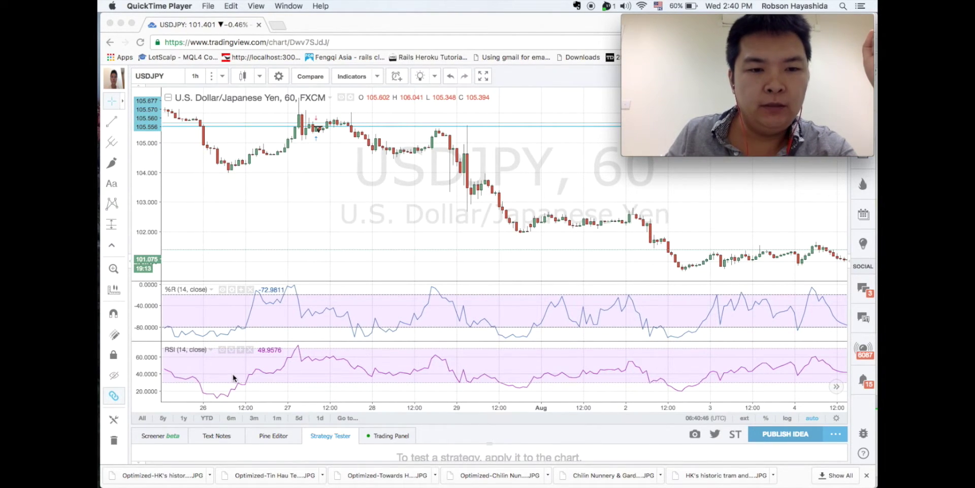
# Remove the RSI and Williams %R indicators from the USDJPY chart.
pyautogui.click(251, 353)
pyautogui.click(251, 354)
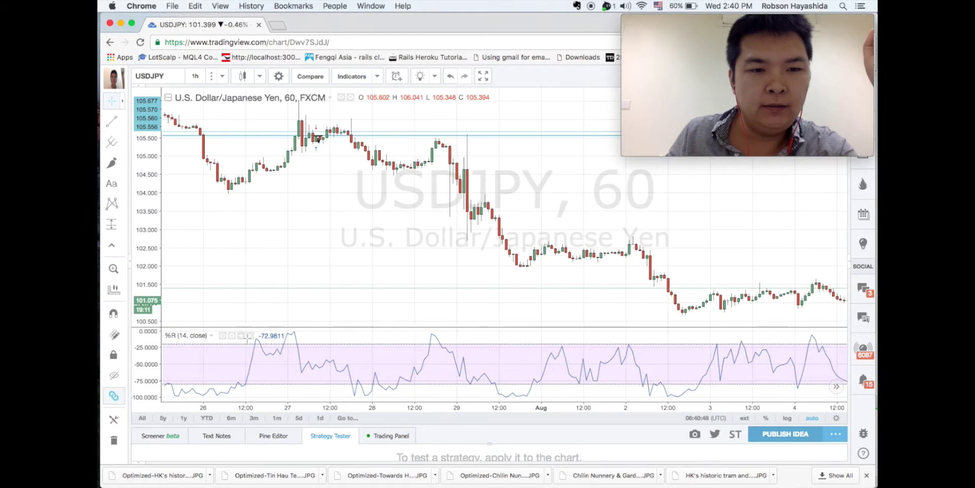
pyautogui.click(252, 339)
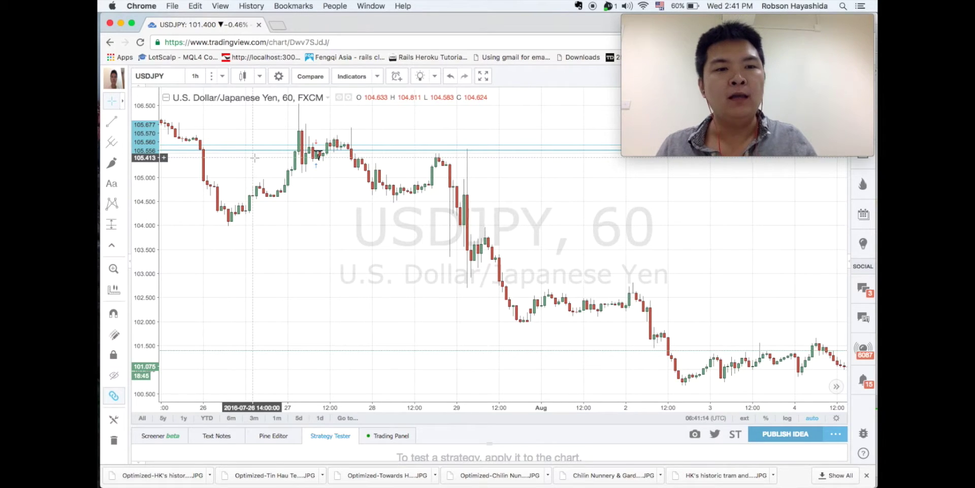
# Search the indicators for "William" and add the built-in Williams %R to the chart.
pyautogui.click(368, 79)
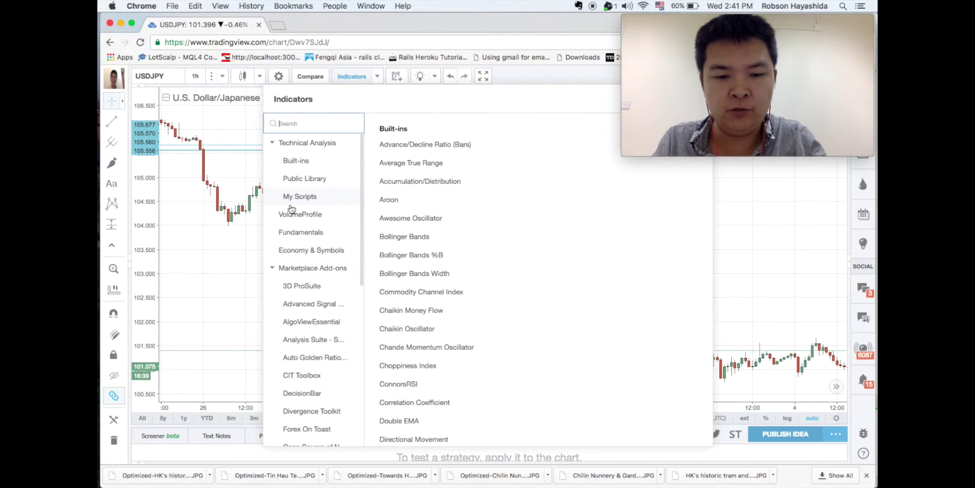
pyautogui.write('wi')
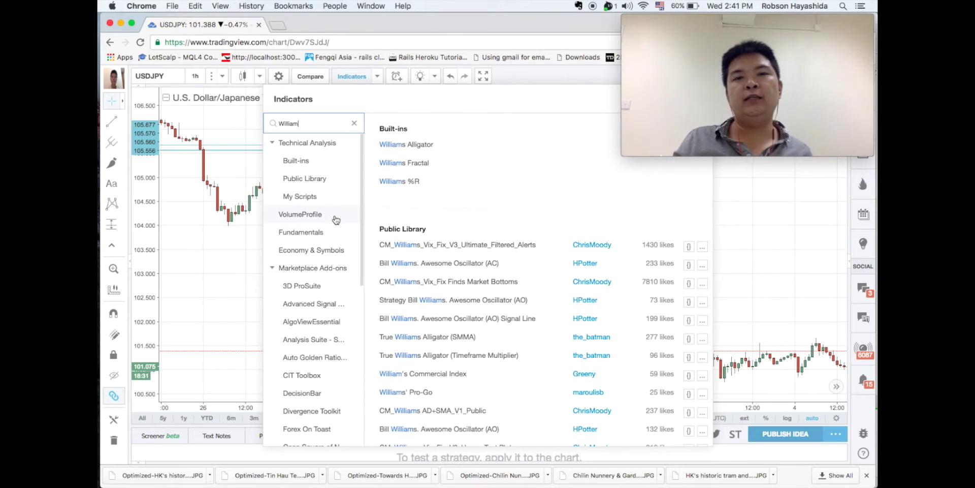
pyautogui.click(428, 181)
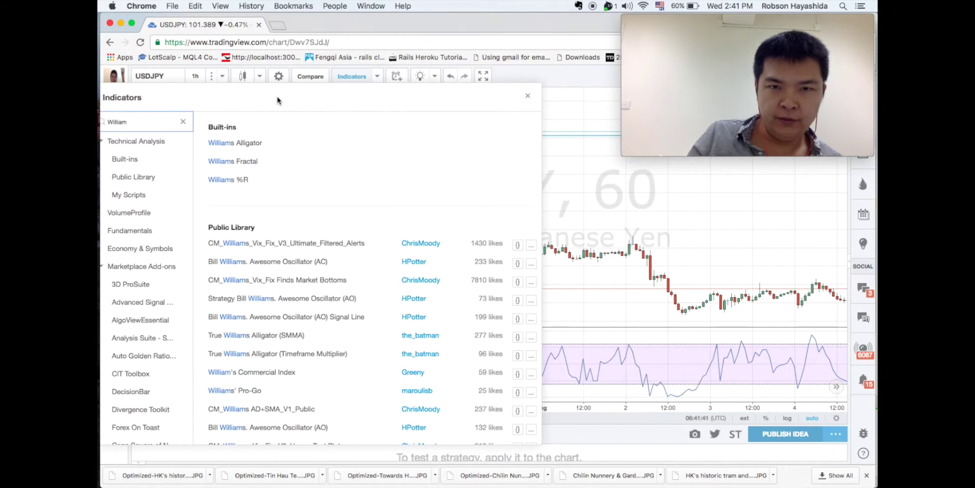
pyautogui.click(528, 97)
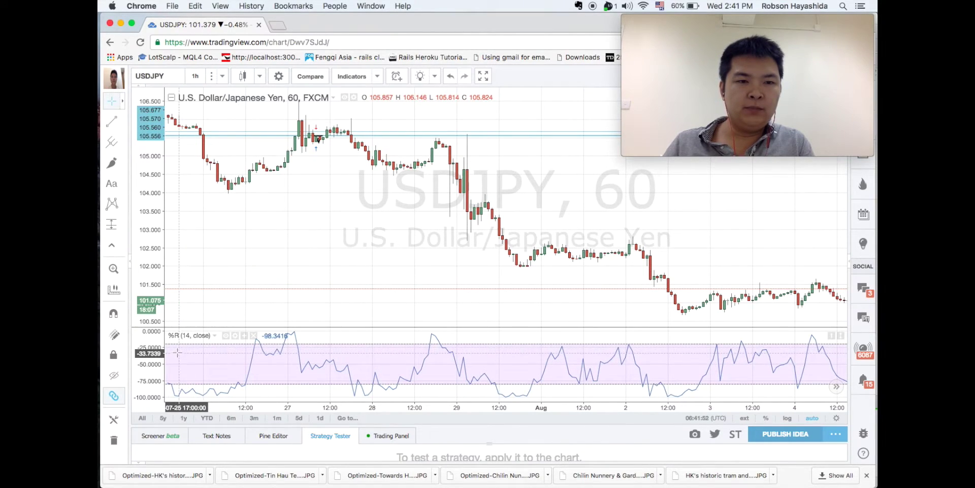
# Review the Williams %R indicator's input and style settings, including length and band levels, without changing them.
pyautogui.click(237, 335)
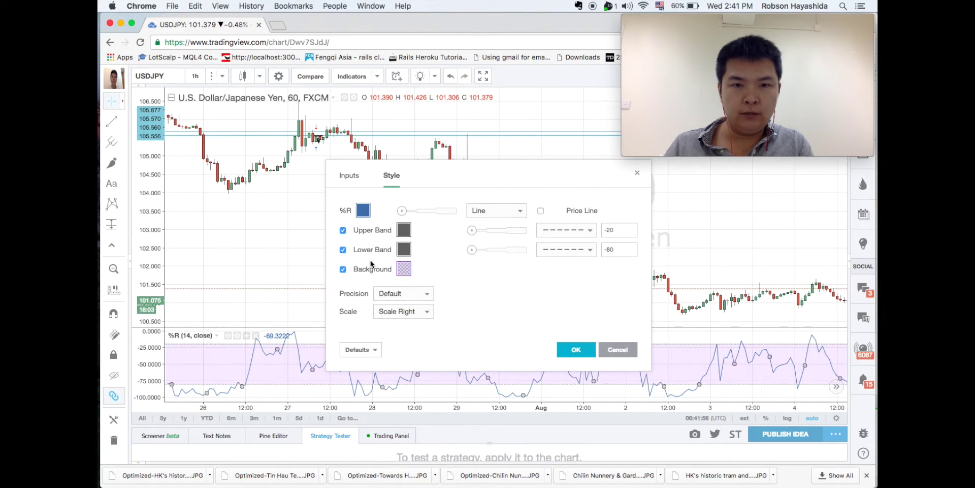
pyautogui.click(350, 176)
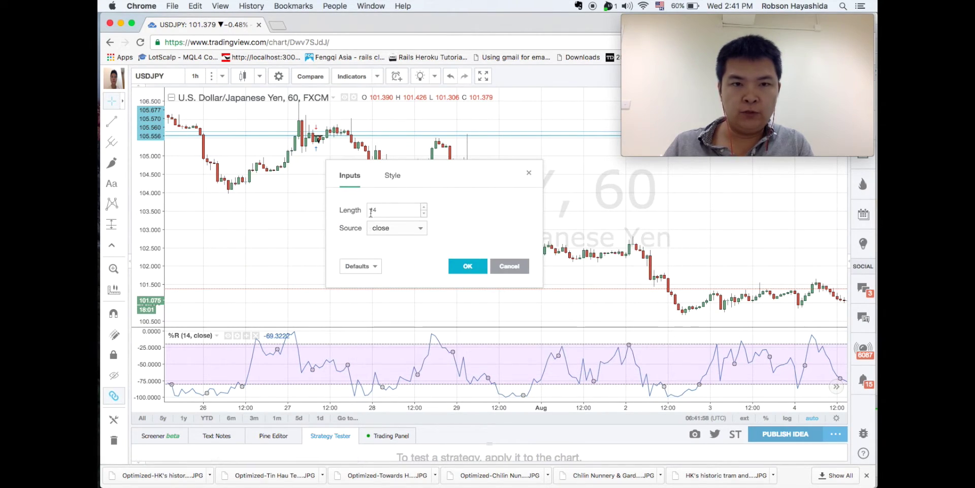
pyautogui.click(393, 177)
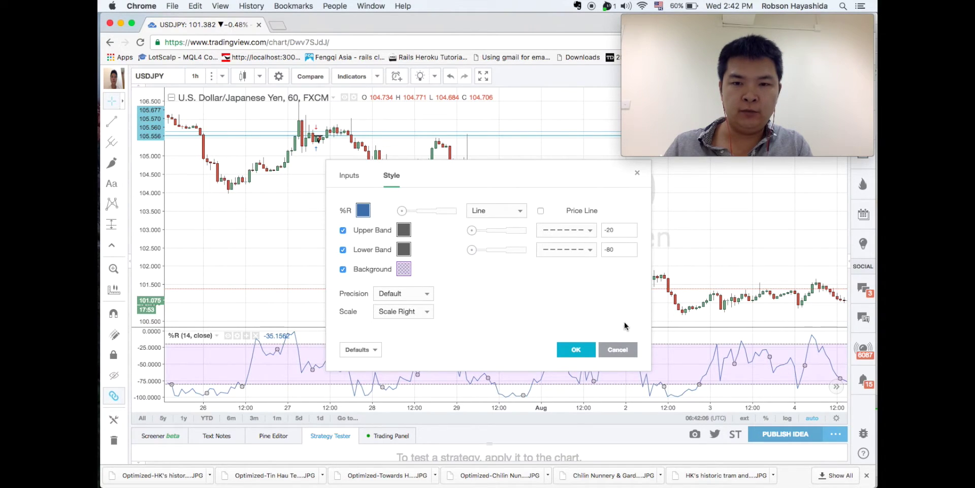
pyautogui.click(618, 350)
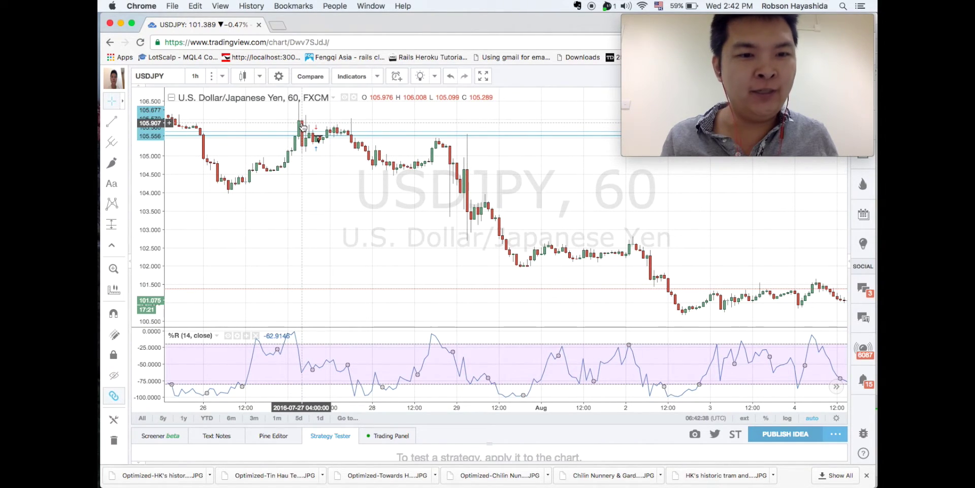
# Circle six entry points in red on the price candles between 26 and 29 July with the Brush tool.
pyautogui.click(124, 125)
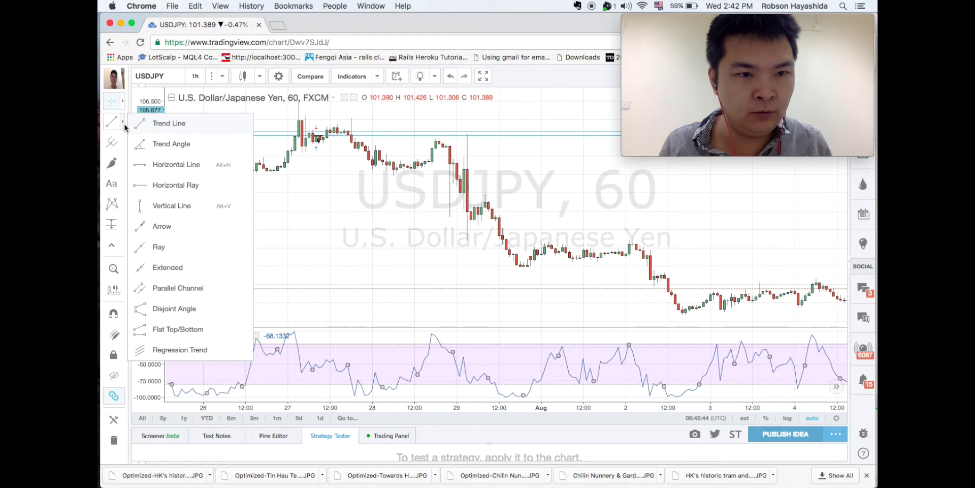
pyautogui.click(124, 127)
pyautogui.click(124, 144)
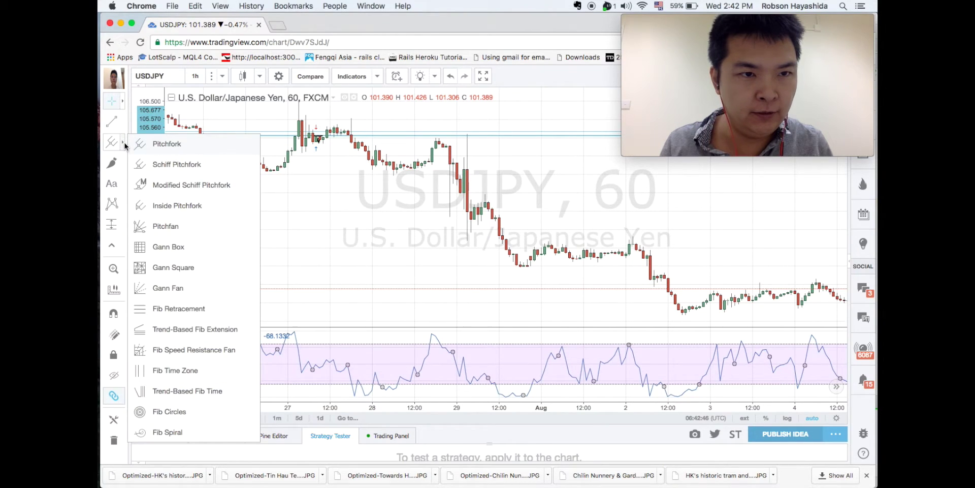
pyautogui.click(124, 145)
pyautogui.click(124, 163)
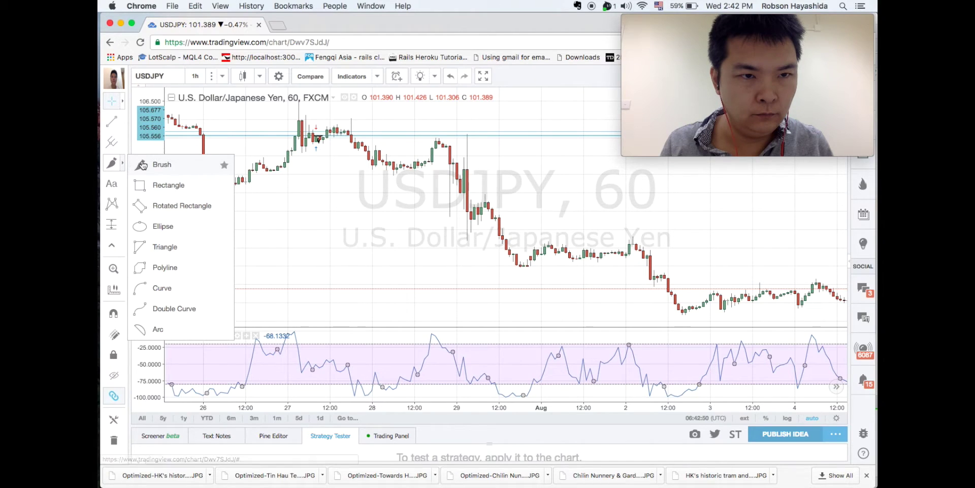
pyautogui.click(158, 165)
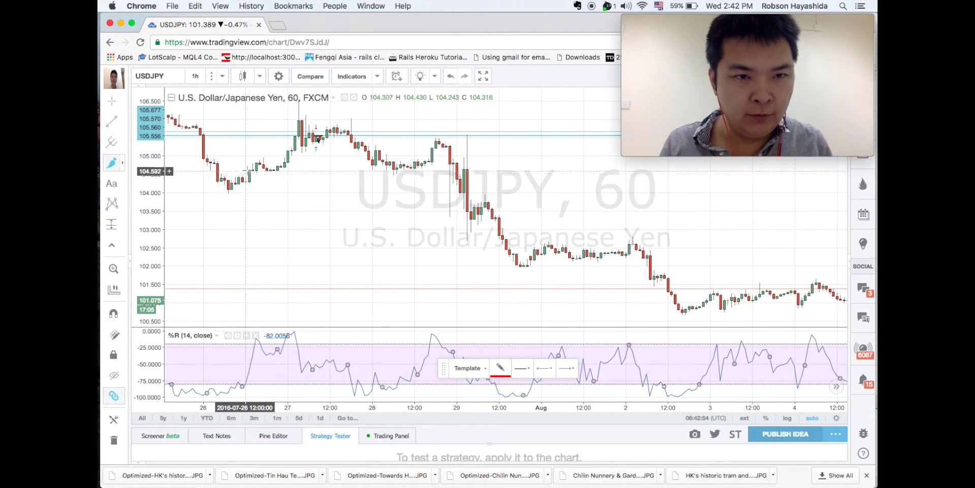
pyautogui.moveTo(242, 169)
pyautogui.mouseDown()
pyautogui.moveTo(256, 178)
pyautogui.moveTo(255, 167)
pyautogui.moveTo(242, 171)
pyautogui.mouseUp()
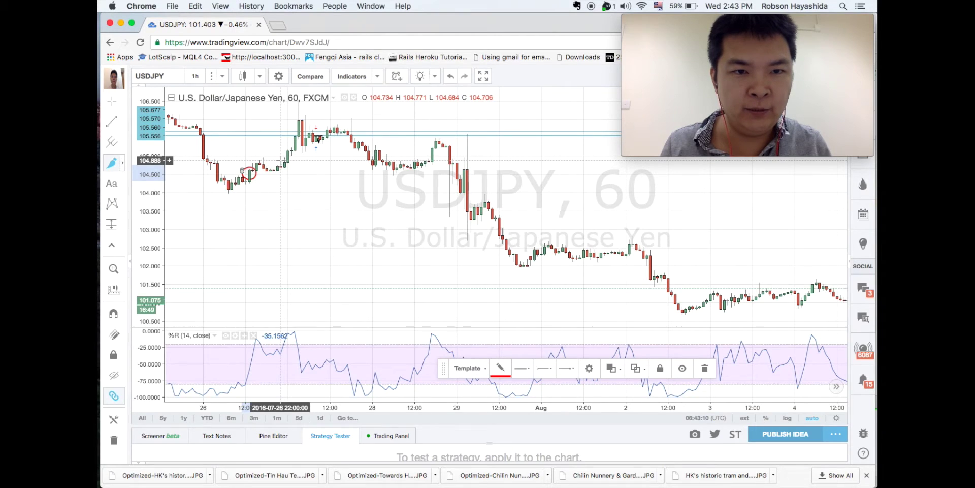
pyautogui.moveTo(278, 171)
pyautogui.mouseDown()
pyautogui.moveTo(294, 166)
pyautogui.moveTo(281, 161)
pyautogui.mouseUp()
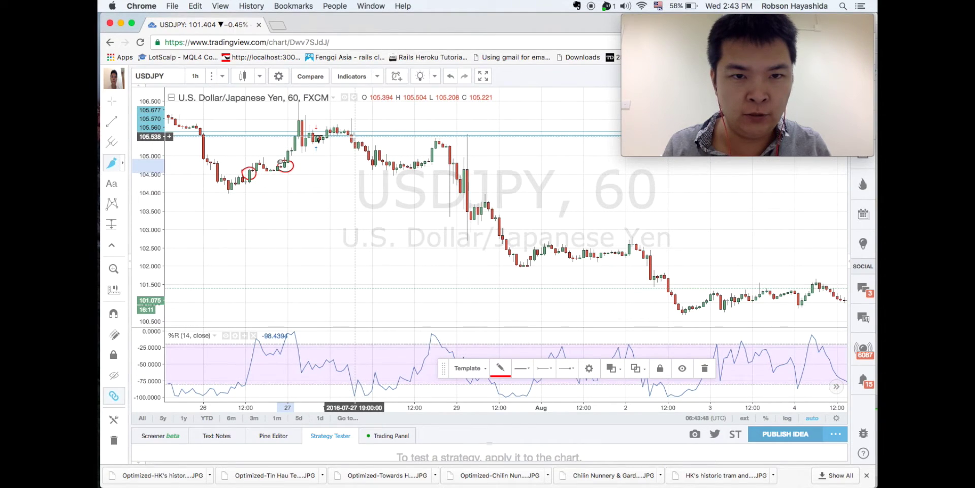
pyautogui.moveTo(351, 138)
pyautogui.mouseDown()
pyautogui.moveTo(355, 156)
pyautogui.moveTo(363, 152)
pyautogui.moveTo(359, 135)
pyautogui.moveTo(351, 139)
pyautogui.mouseUp()
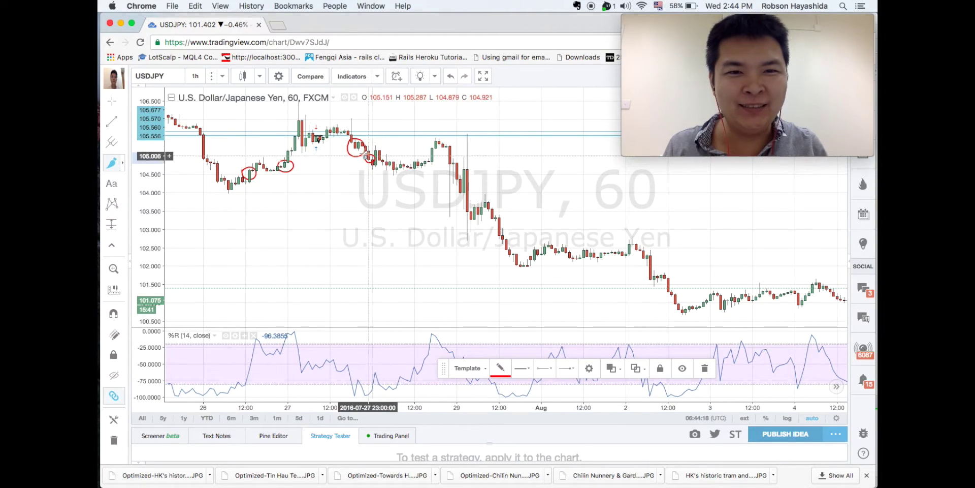
pyautogui.moveTo(389, 159)
pyautogui.mouseDown()
pyautogui.moveTo(392, 172)
pyautogui.moveTo(394, 164)
pyautogui.mouseUp()
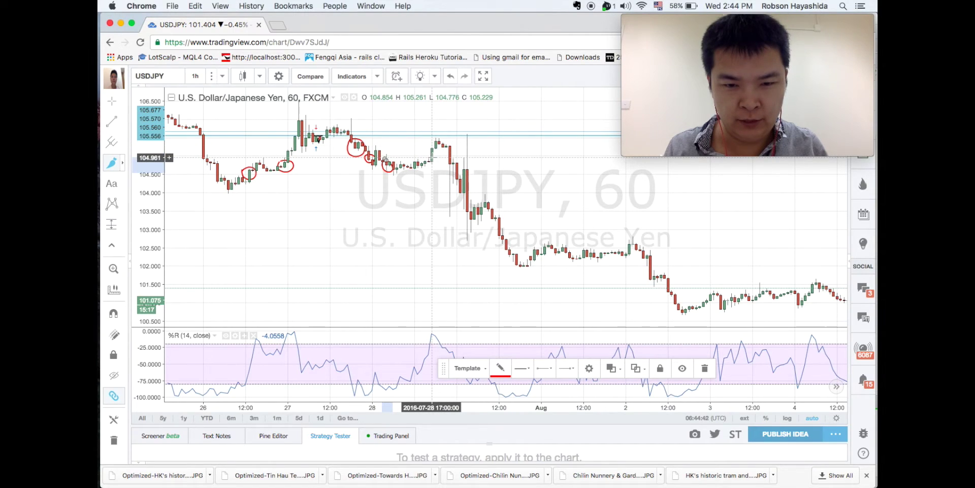
pyautogui.moveTo(431, 157)
pyautogui.mouseDown()
pyautogui.moveTo(426, 168)
pyautogui.moveTo(438, 168)
pyautogui.moveTo(428, 157)
pyautogui.mouseUp()
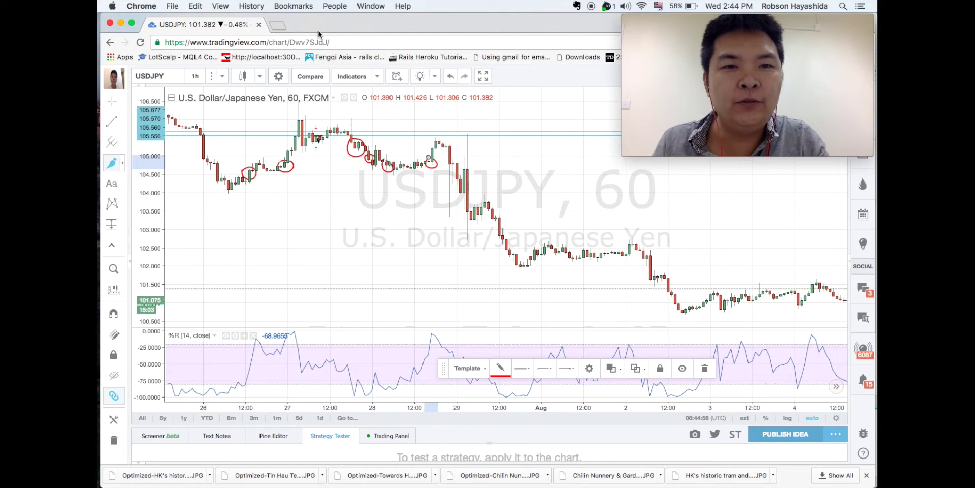
# Add the built-in Relative Strength Index indicator and move the floating drawing toolbar clear of the indicator panes.
pyautogui.click(343, 77)
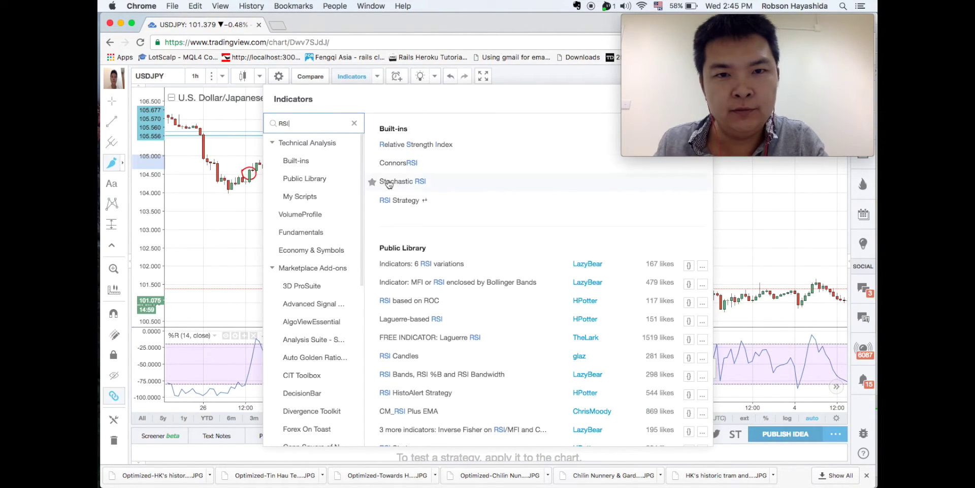
pyautogui.click(398, 147)
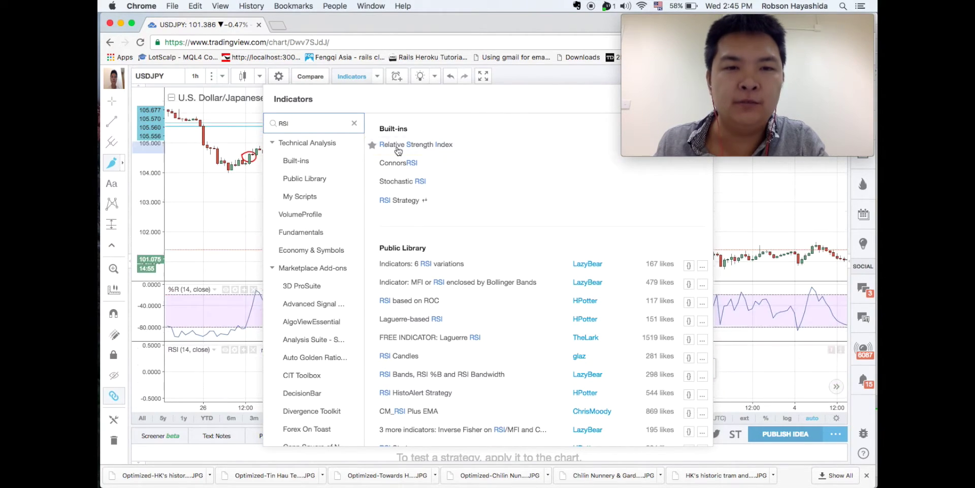
pyautogui.moveTo(502, 111); pyautogui.dragTo(399, 105)
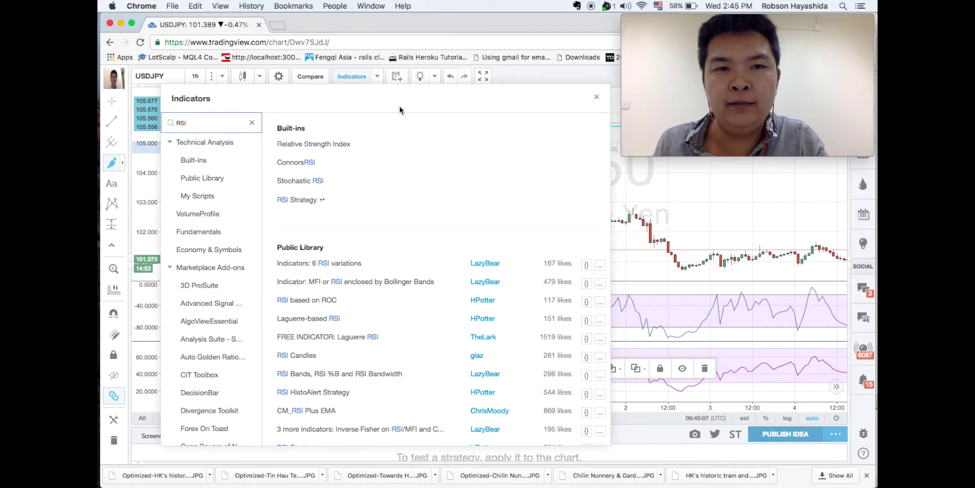
pyautogui.click(597, 97)
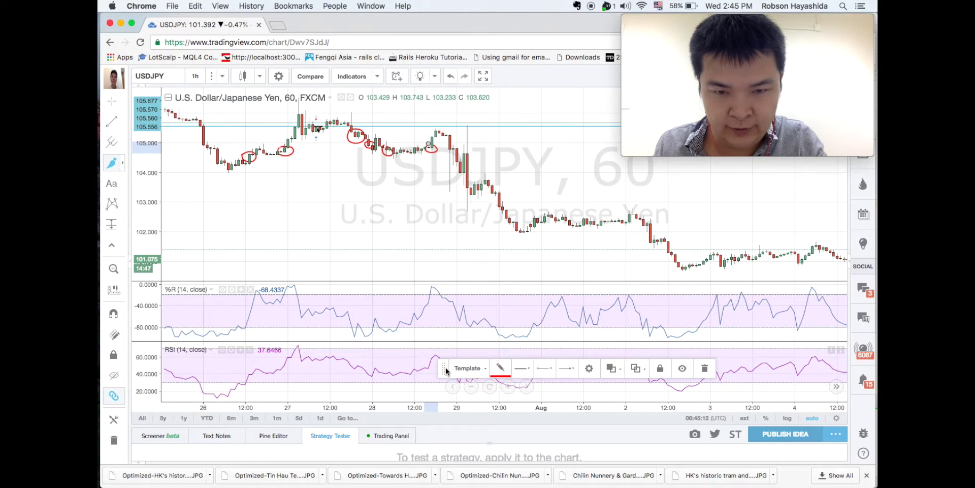
pyautogui.moveTo(445, 371)
pyautogui.mouseDown()
pyautogui.moveTo(446, 332)
pyautogui.moveTo(553, 234)
pyautogui.moveTo(587, 180)
pyautogui.mouseUp()
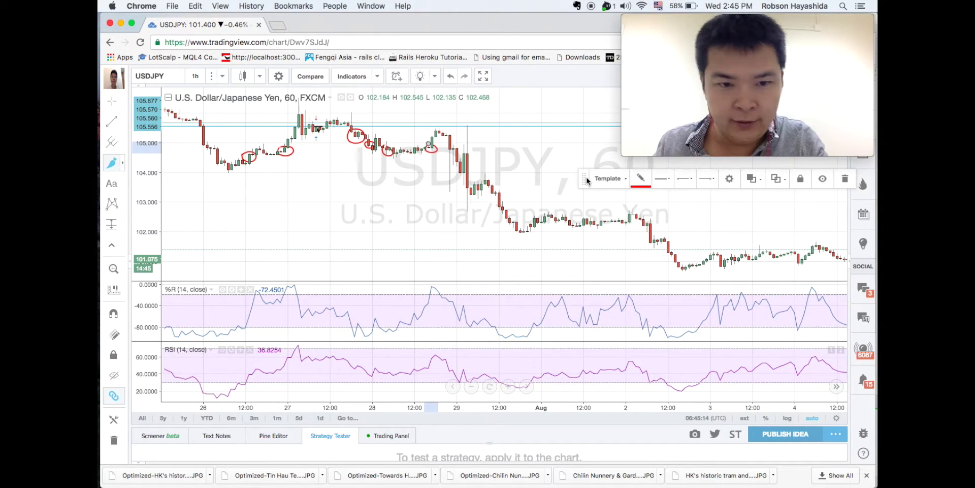
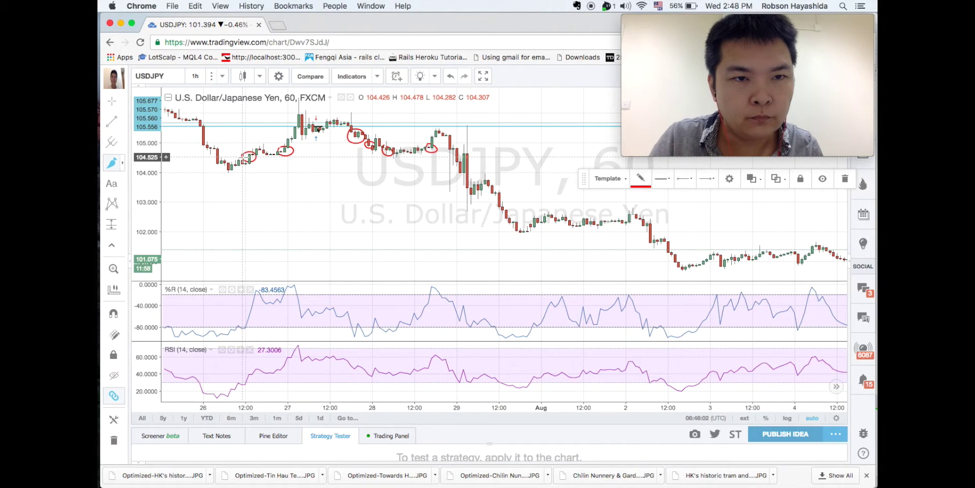
pyautogui.click(439, 231)
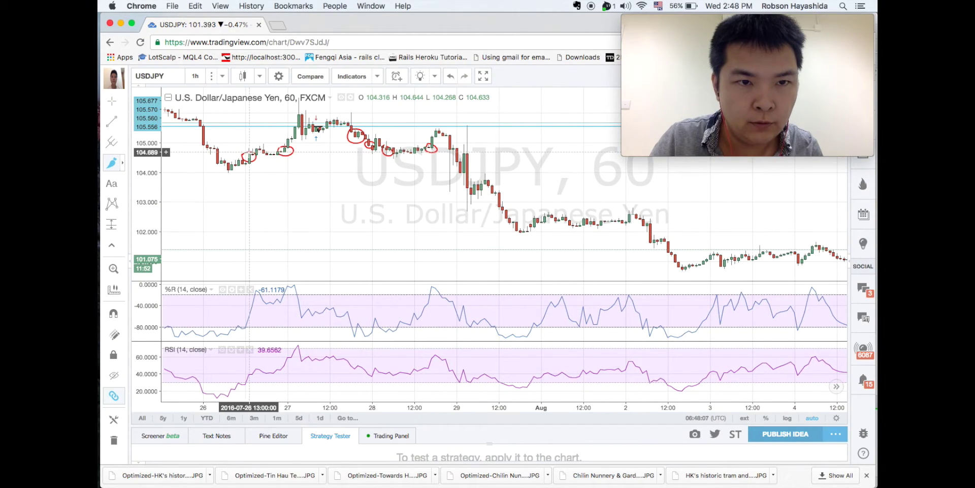
pyautogui.click(249, 152)
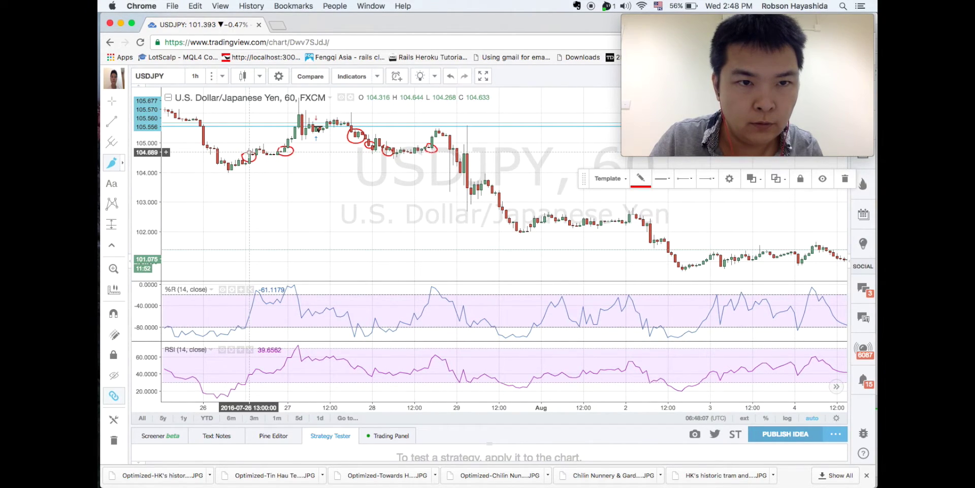
pyautogui.click(843, 181)
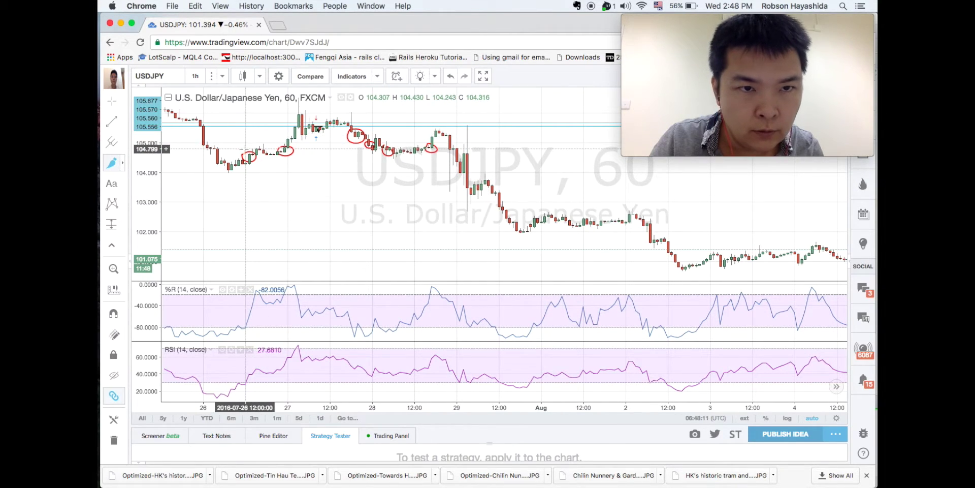
pyautogui.click(248, 150)
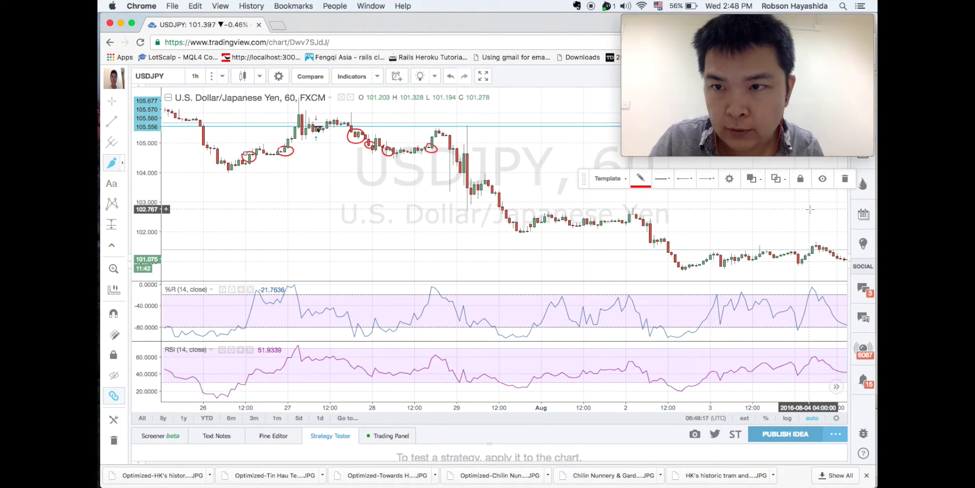
pyautogui.click(845, 179)
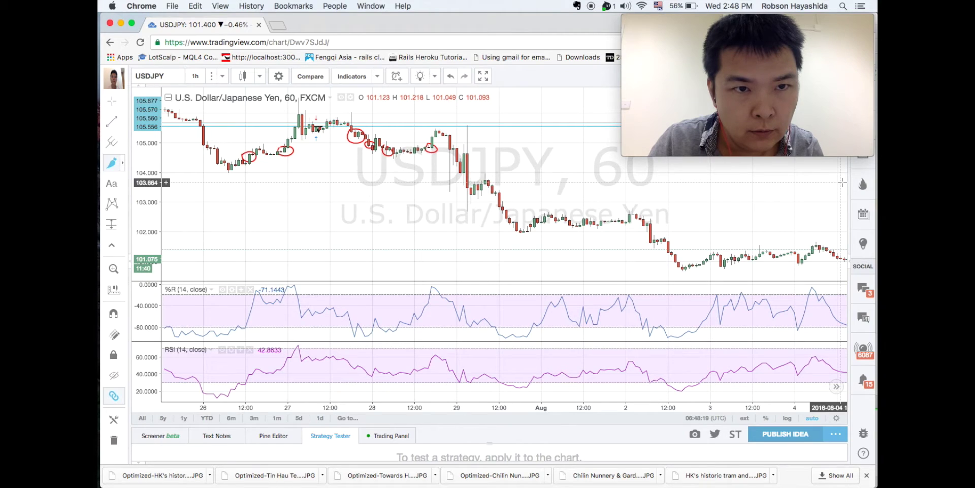
pyautogui.click(246, 152)
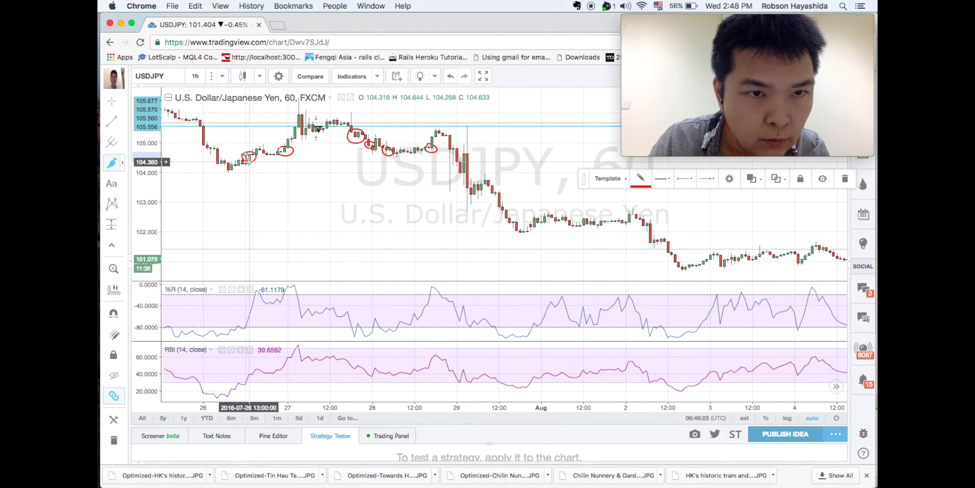
pyautogui.click(248, 161)
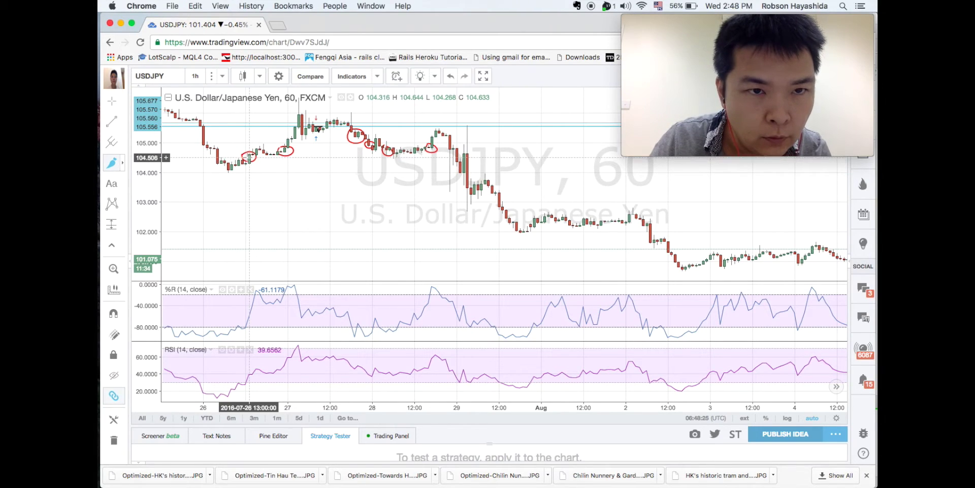
# Delete the two earliest red brush circles, on the 26 July candles and at the start of 27 July.
pyautogui.click(114, 102)
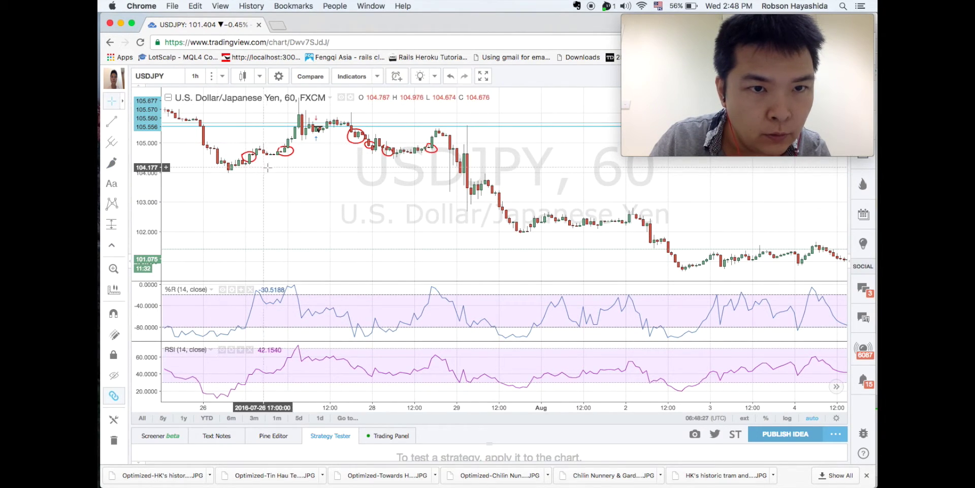
pyautogui.click(247, 157)
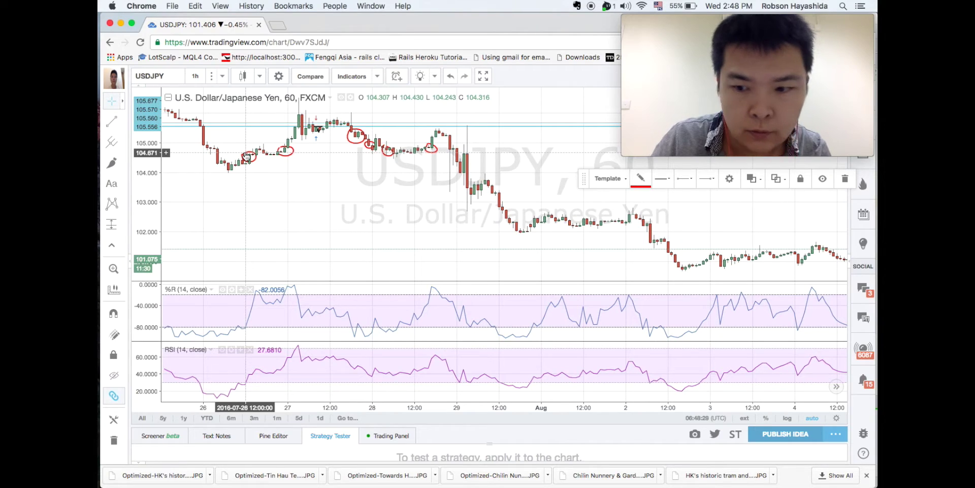
pyautogui.click(247, 156)
pyautogui.click(244, 157)
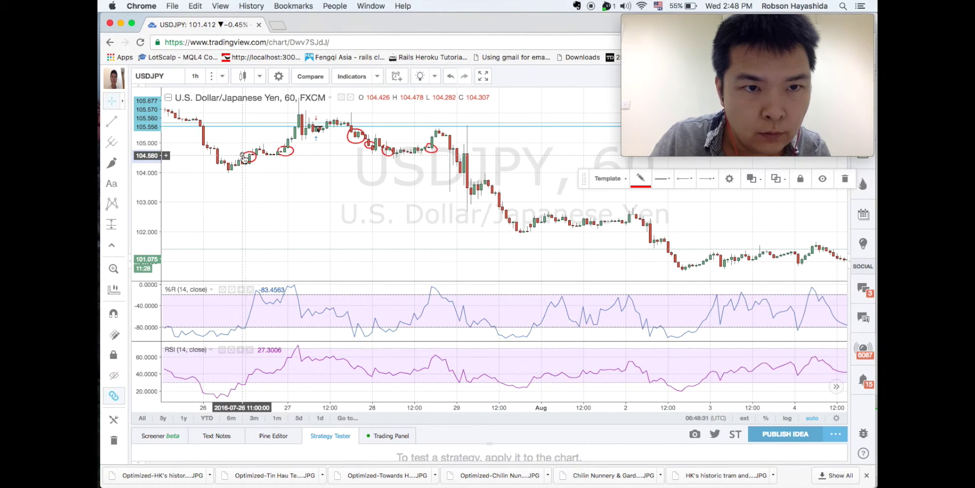
pyautogui.press('Delete')
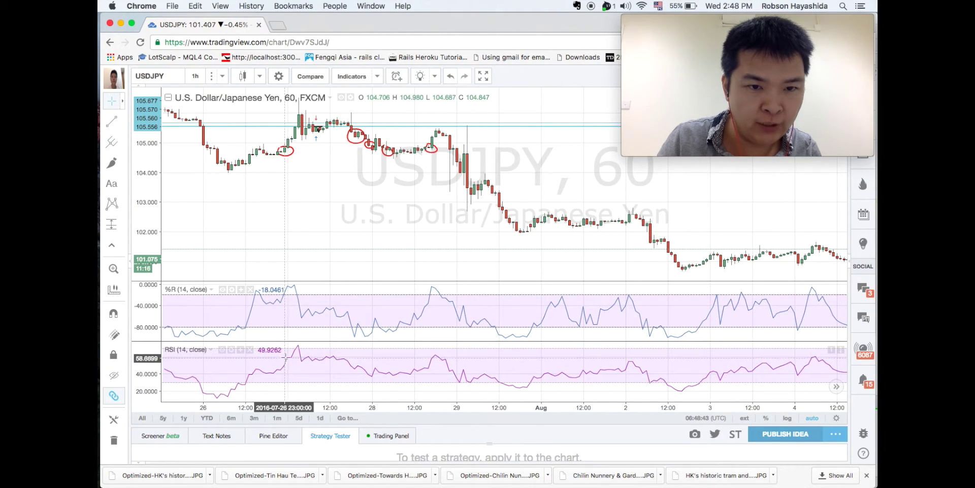
pyautogui.click(286, 149)
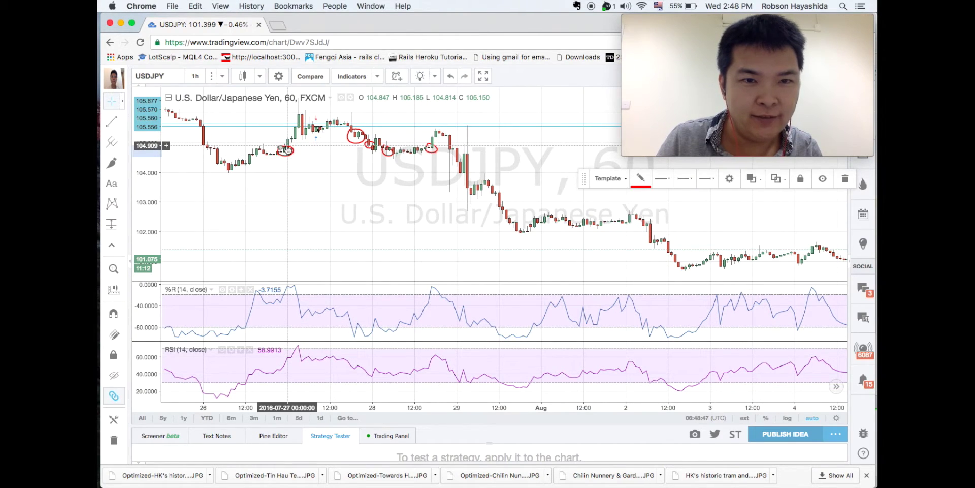
pyautogui.press('Delete')
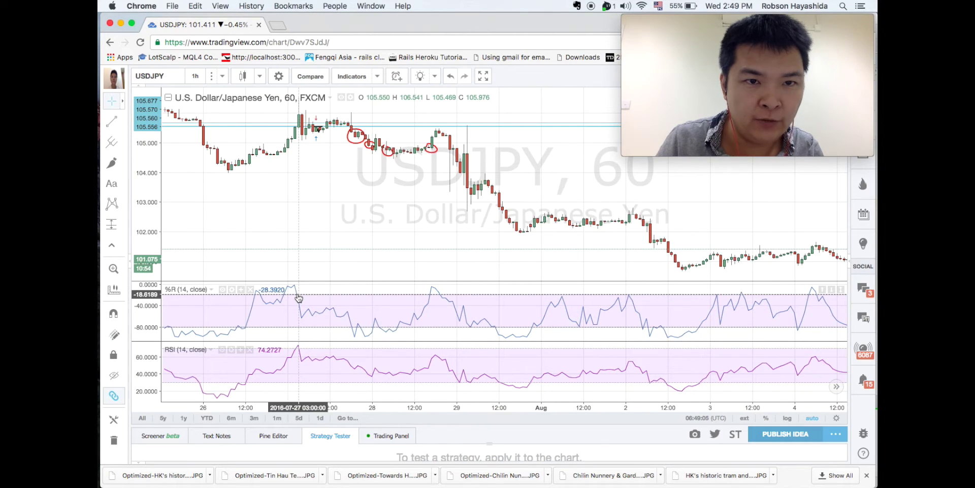
# Set the Brush colour to bright green and circle the price peak at about 03:00 on 27 July.
pyautogui.click(124, 164)
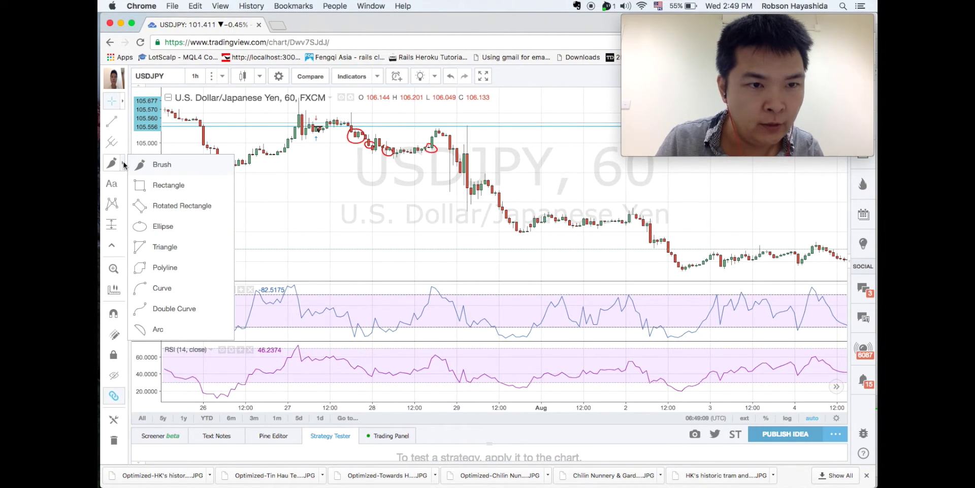
pyautogui.click(147, 166)
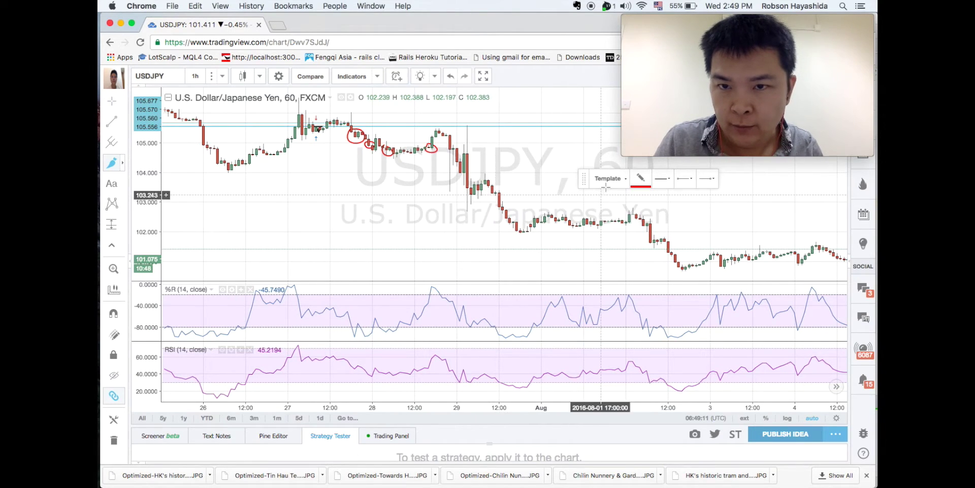
pyautogui.click(638, 179)
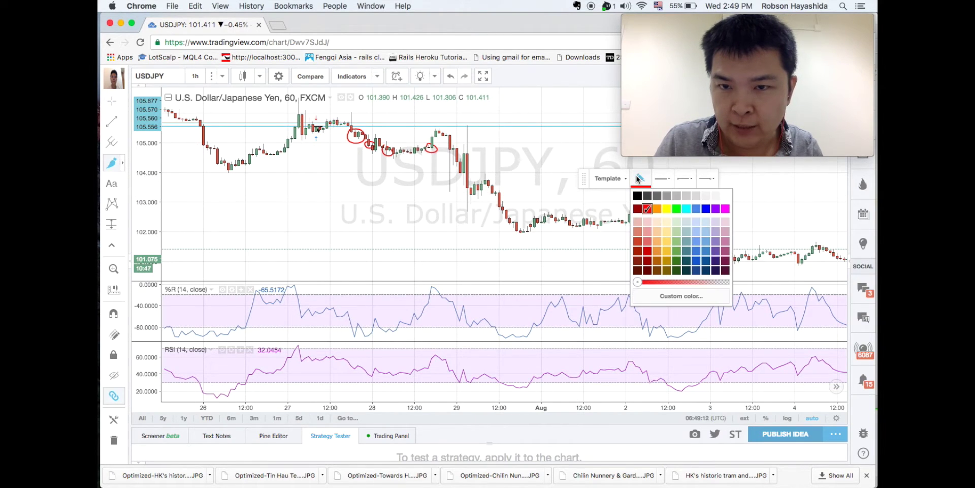
pyautogui.click(675, 210)
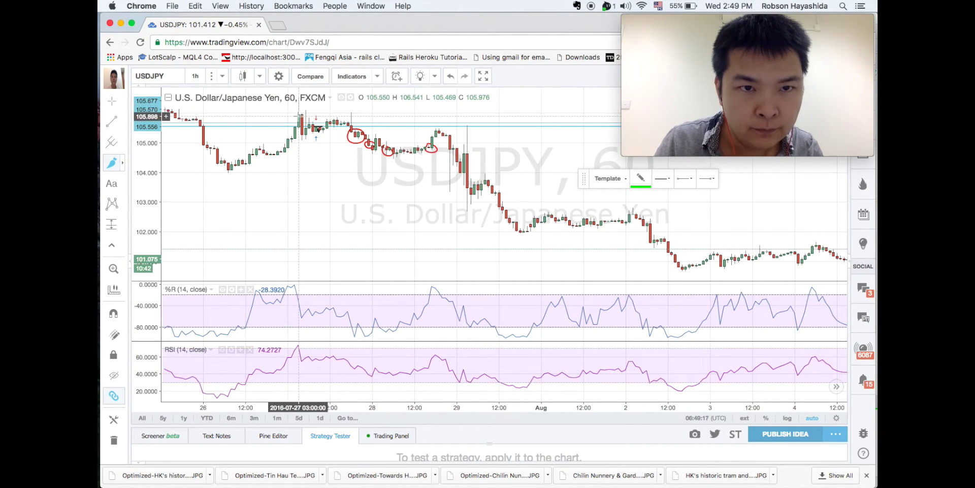
pyautogui.click(300, 112)
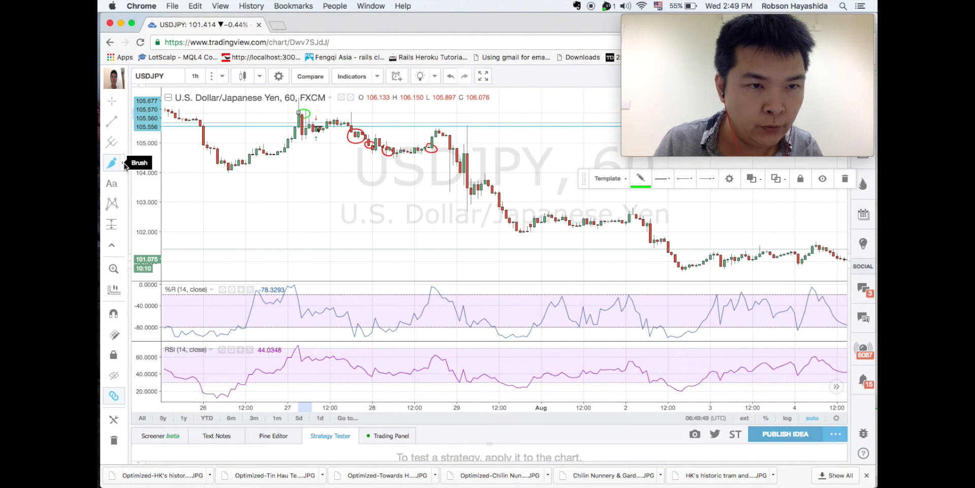
# Draw a trend line from about 105.147 on 27 July down to about 101.871 below the 29 July candles, and delete it.
pyautogui.click(112, 122)
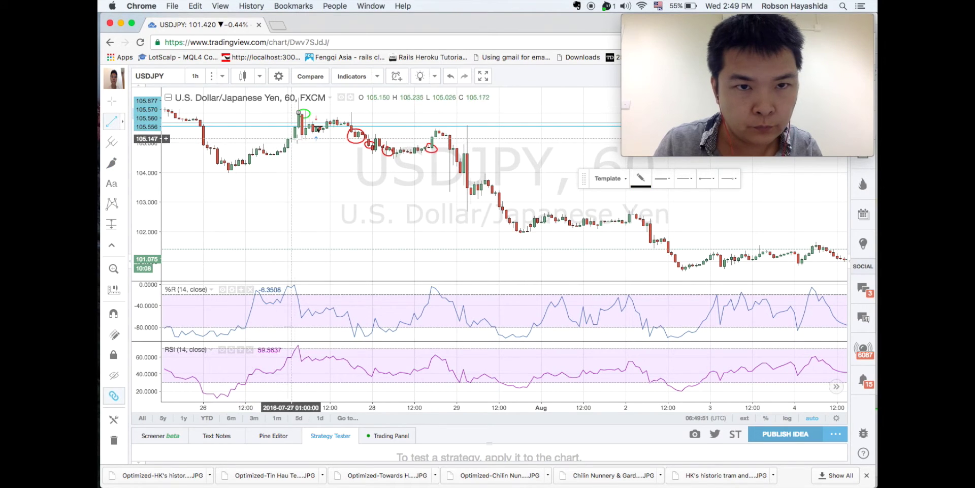
pyautogui.click(295, 139)
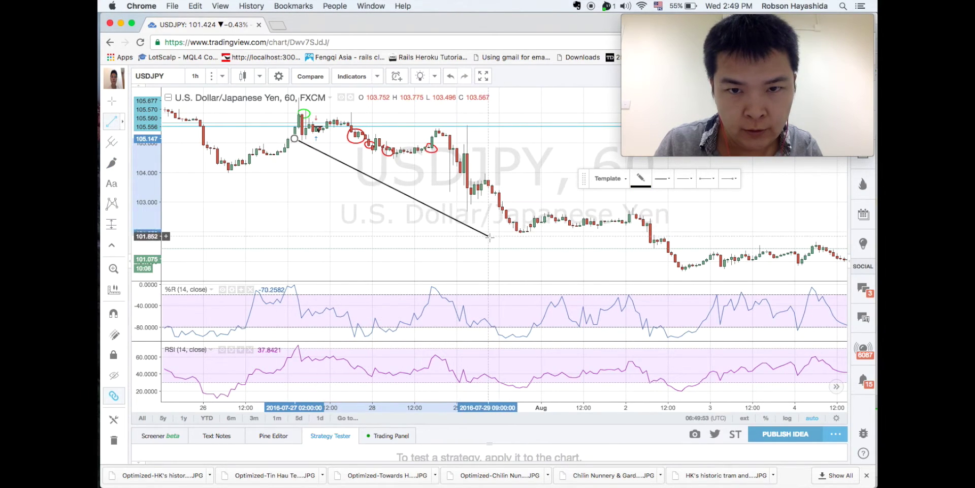
pyautogui.click(506, 236)
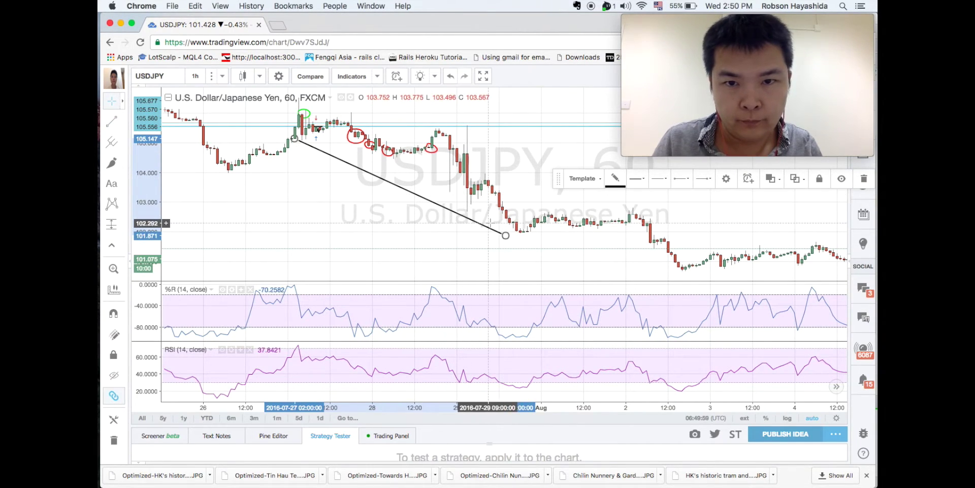
pyautogui.press('Delete')
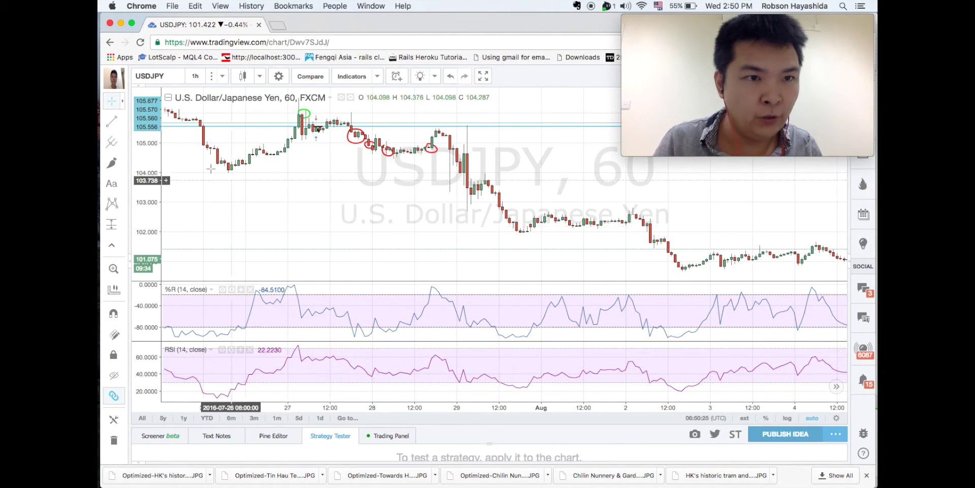
# Delete the four remaining red brush circles on the 27 and 28 July candles, keeping the green one.
pyautogui.click(123, 163)
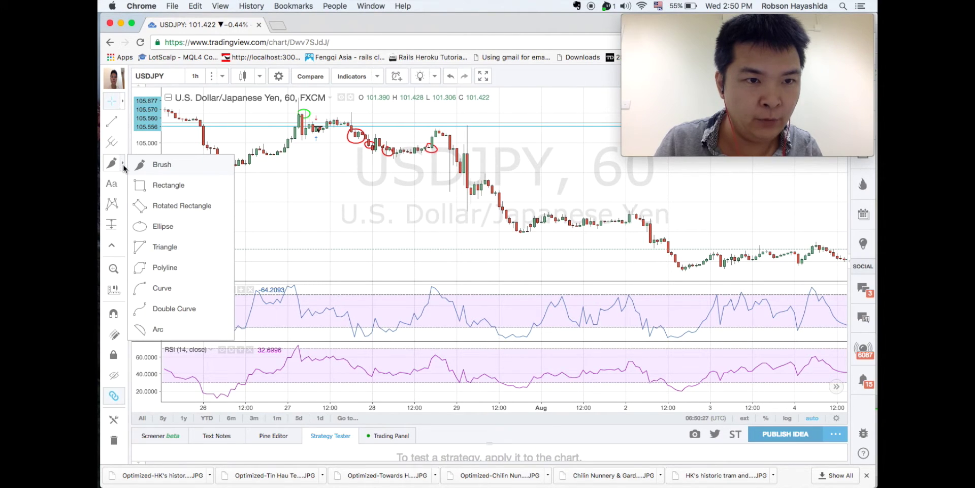
pyautogui.click(124, 166)
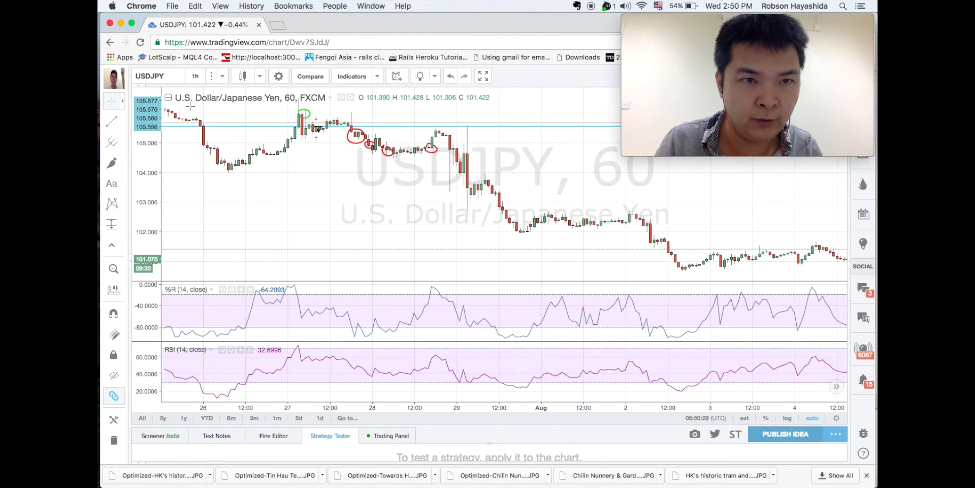
pyautogui.click(350, 146)
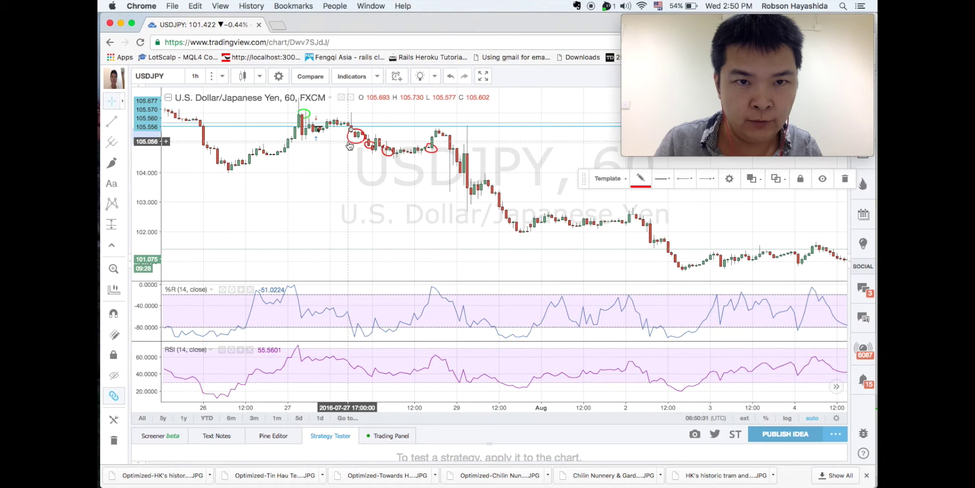
pyautogui.click(843, 180)
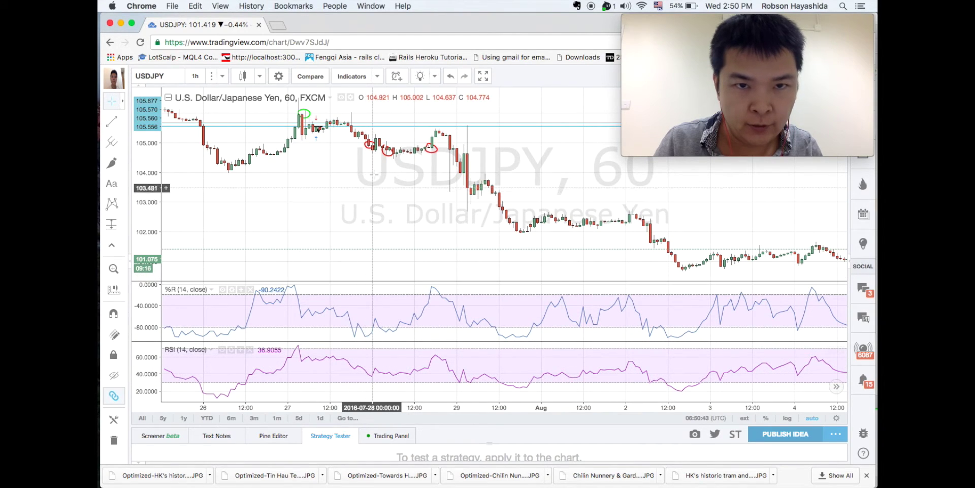
pyautogui.click(370, 148)
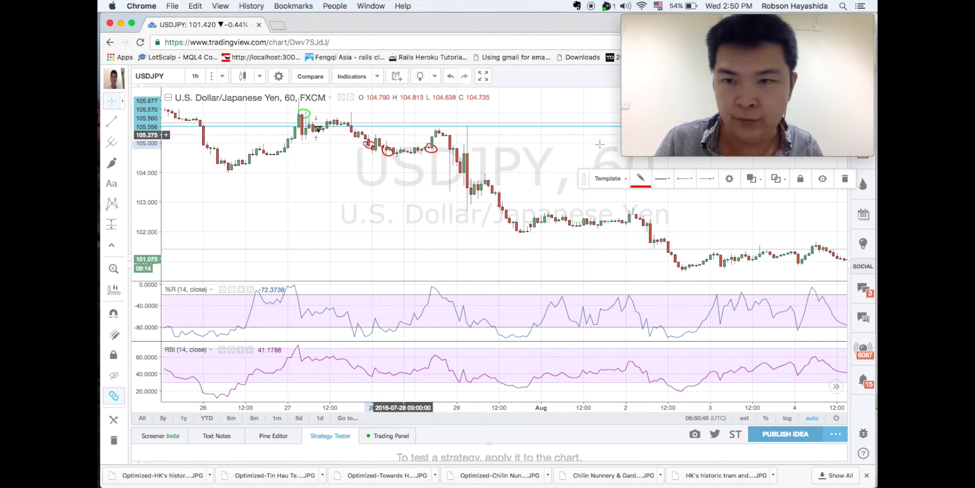
pyautogui.click(845, 179)
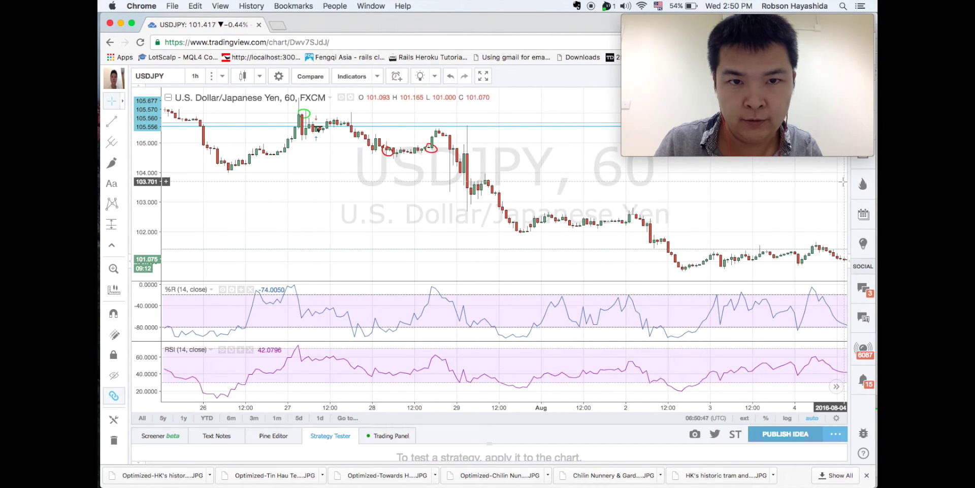
pyautogui.click(390, 159)
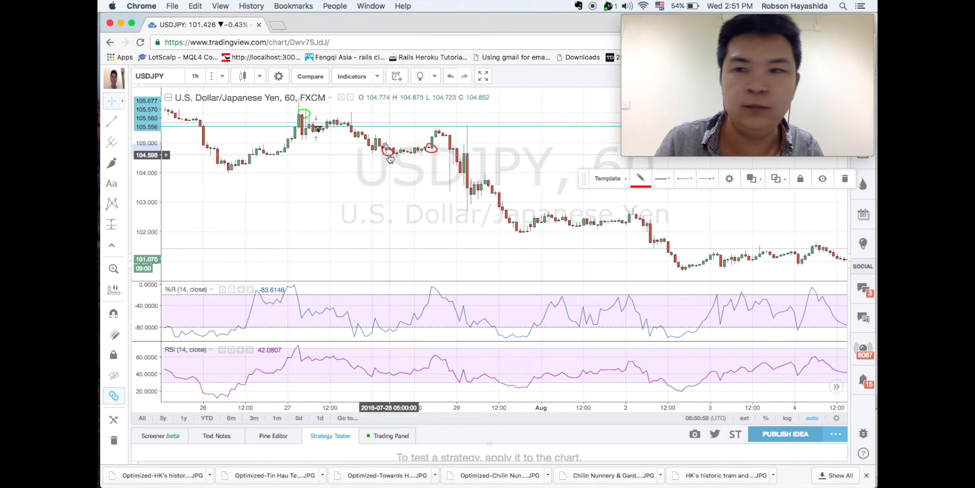
pyautogui.click(845, 181)
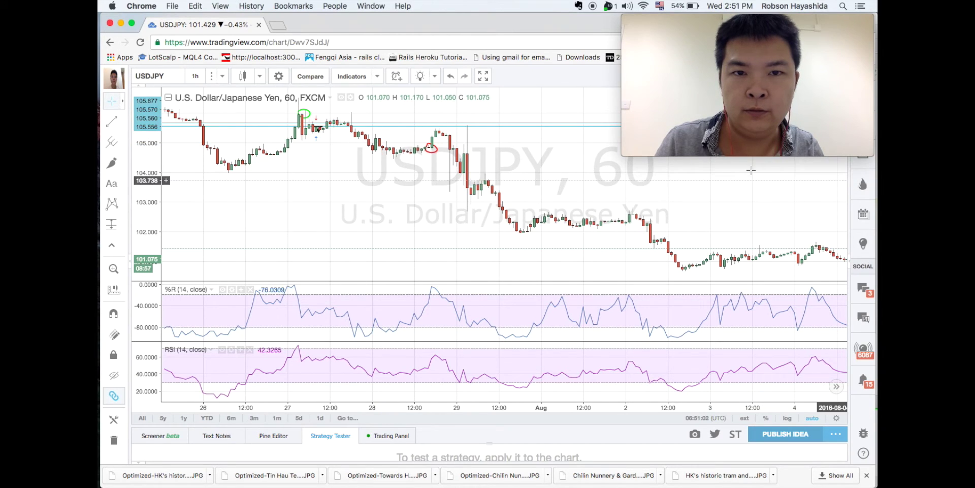
pyautogui.click(431, 152)
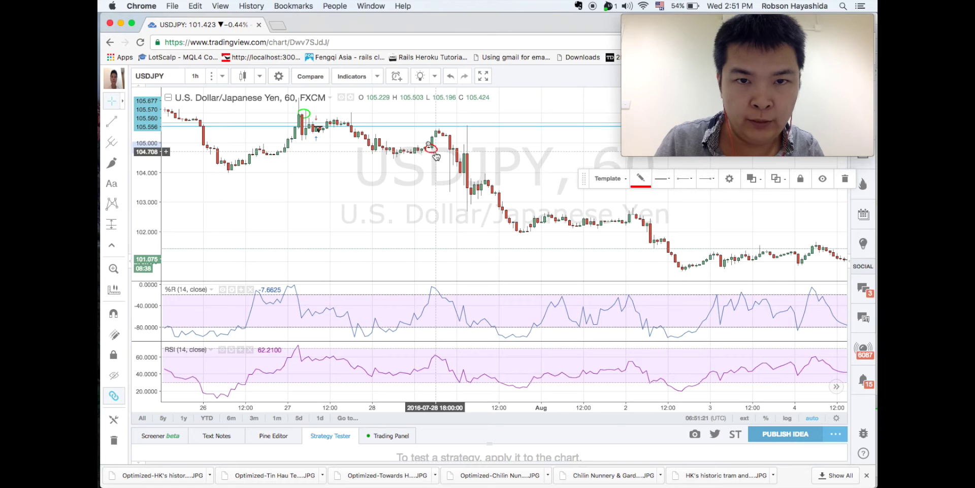
pyautogui.press('Delete')
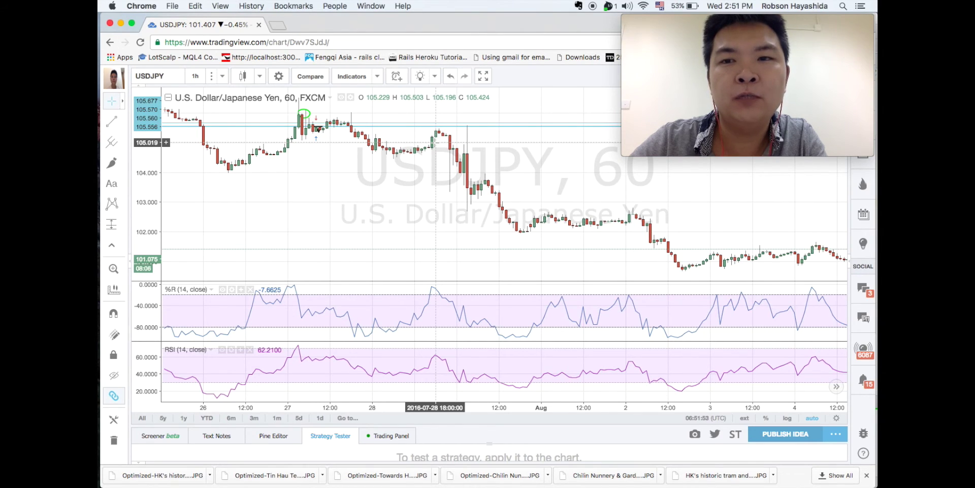
# Draw a nearly horizontal trend line from 28 July 13:00 to 29 July 05:00 and raise it to about 105.696.
pyautogui.click(121, 123)
pyautogui.click(137, 127)
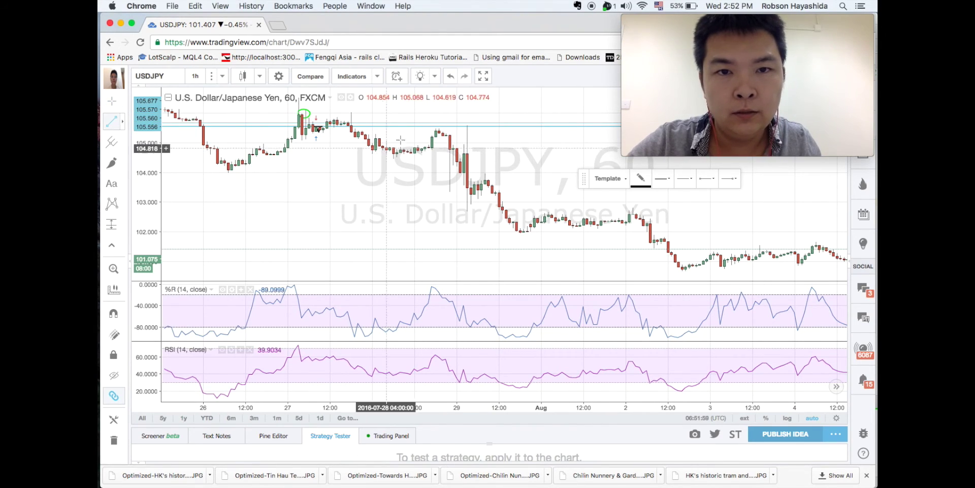
pyautogui.click(417, 127)
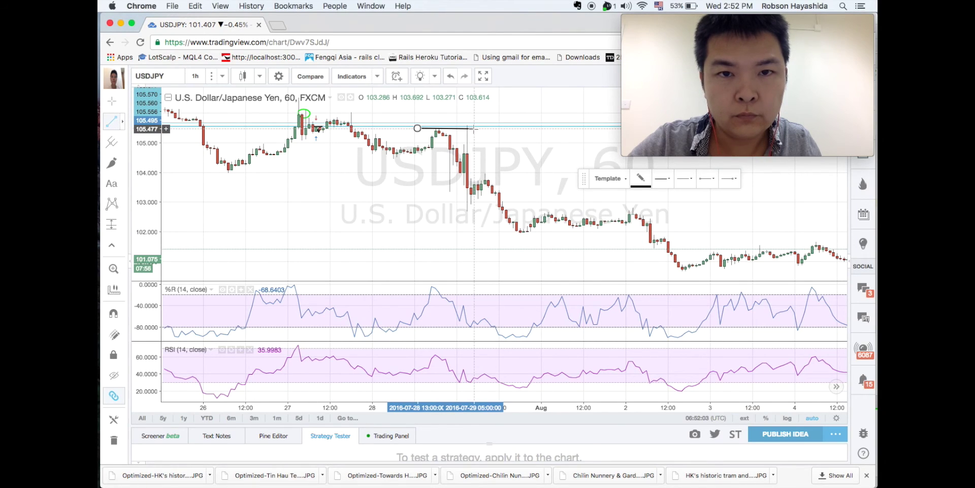
pyautogui.click(474, 129)
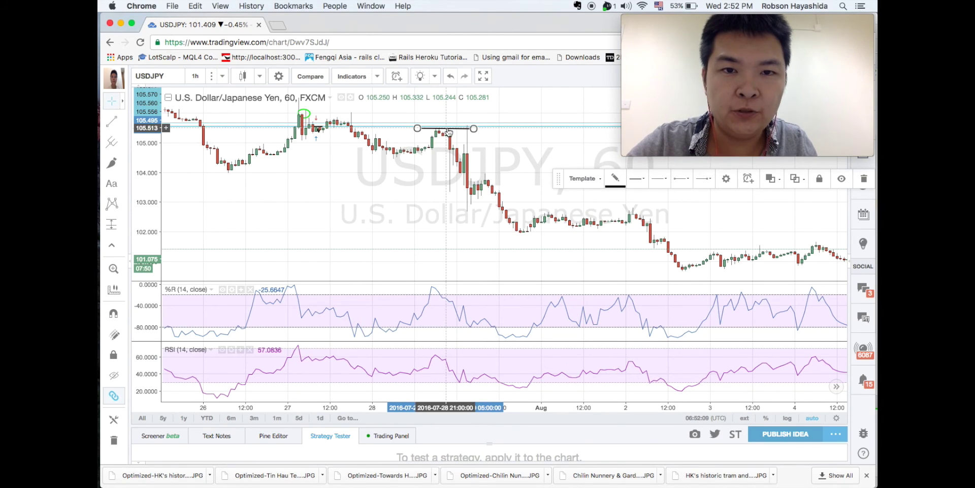
pyautogui.moveTo(448, 128); pyautogui.dragTo(448, 125)
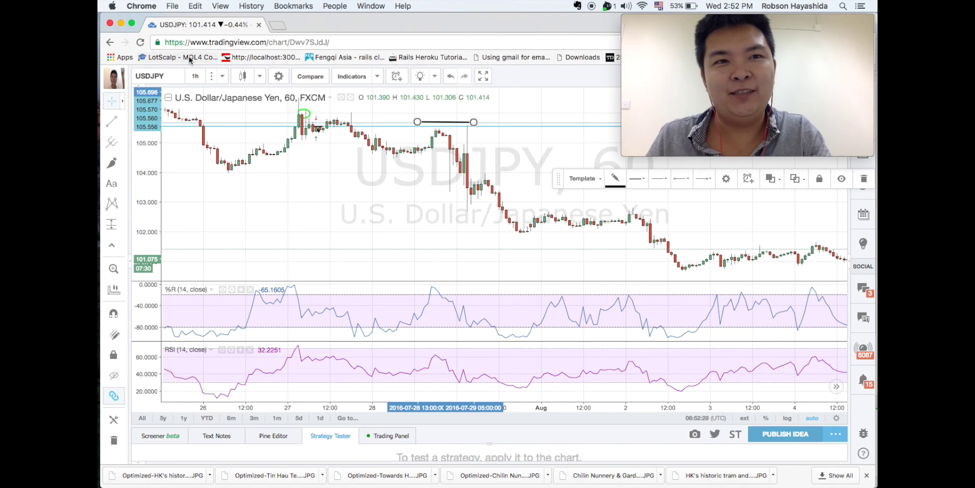
pyautogui.moveTo(99, 388)
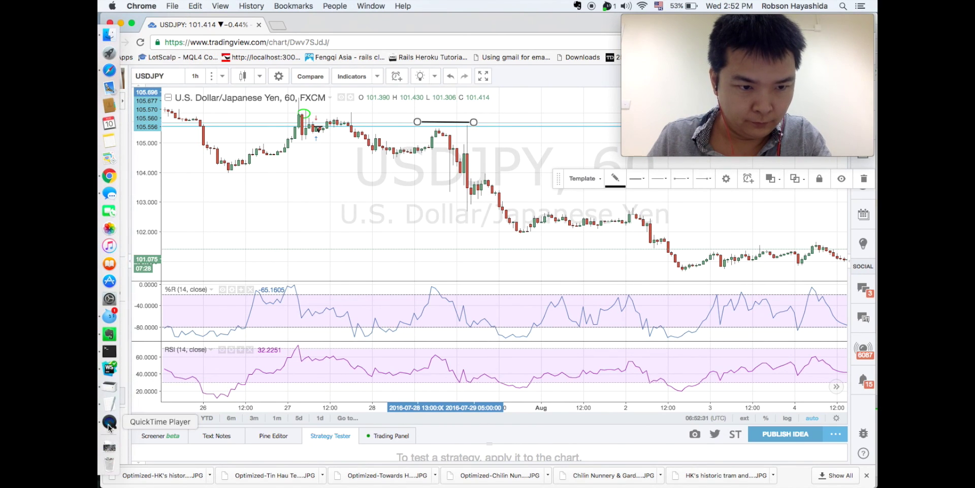
pyautogui.rightClick(109, 425)
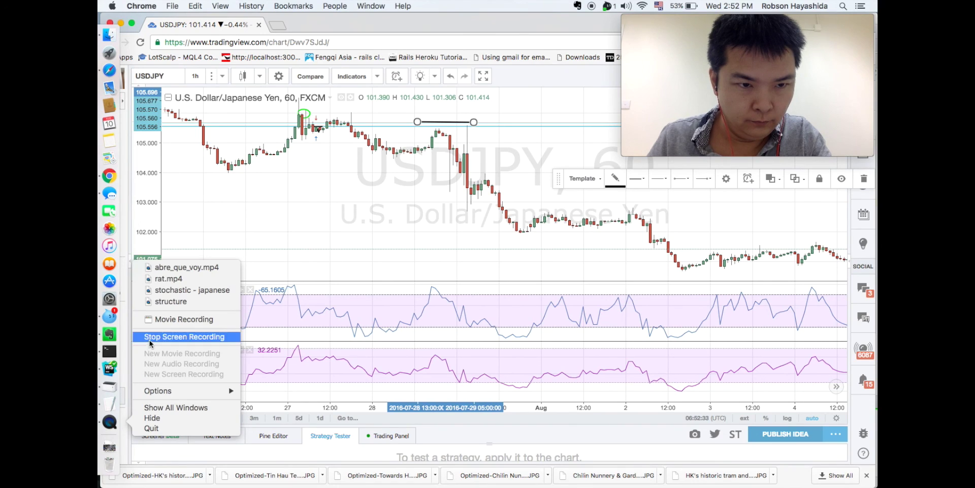